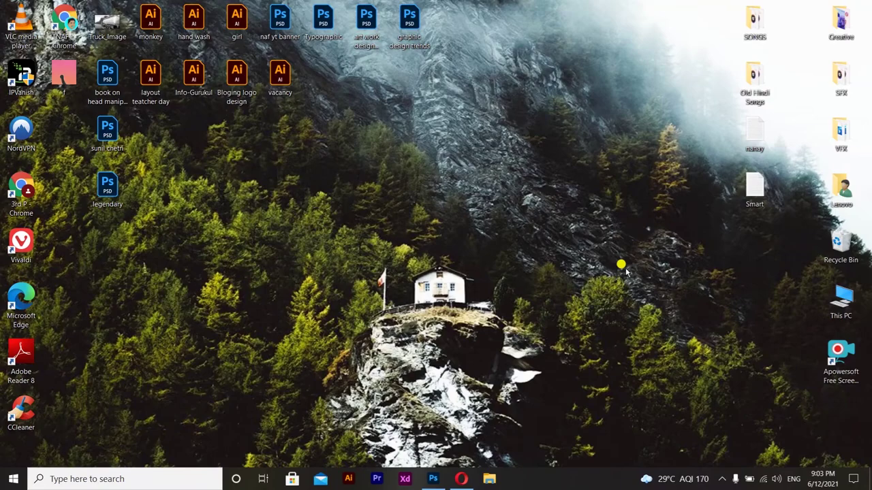
# Step: Bring the Photoshop window with the Mbappe poster to the front and try Ctrl+K
pyautogui.click(433, 481)
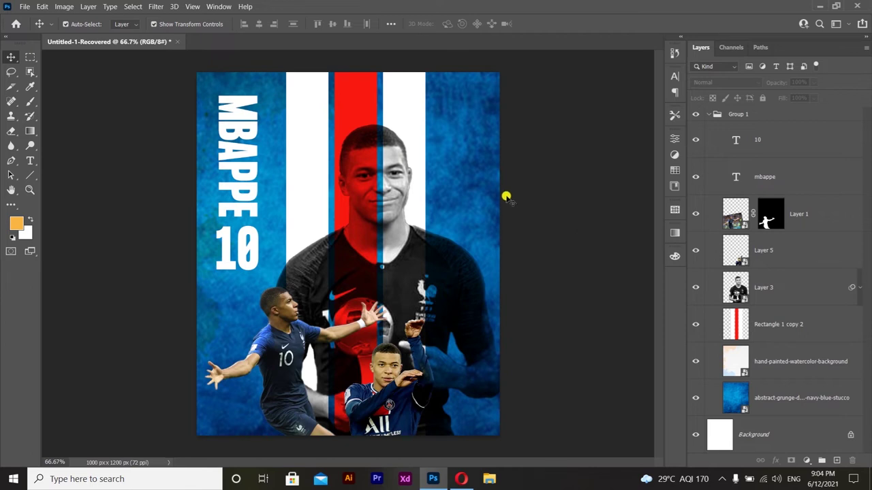
pyautogui.click(411, 253)
pyautogui.click(566, 208)
pyautogui.hotkey('ctrl', 'k')
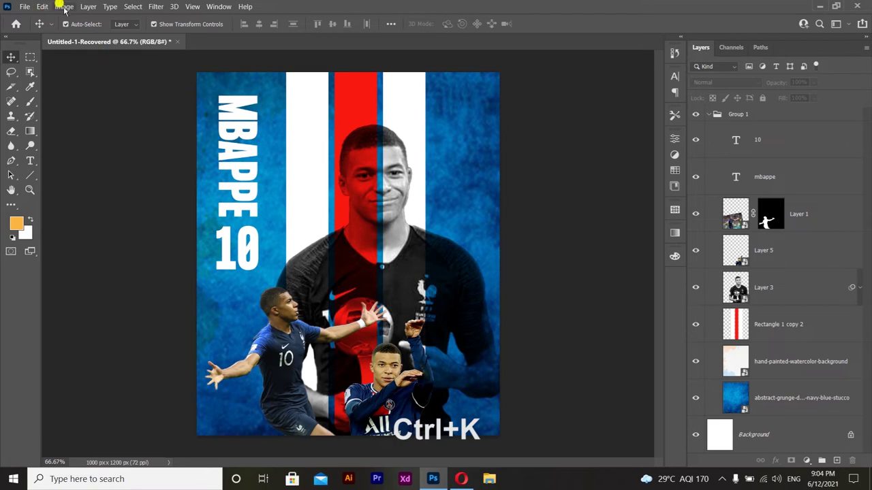
# Step: Go to the Performance page via Edit > Preferences
pyautogui.click(40, 8)
pyautogui.moveTo(110, 427)
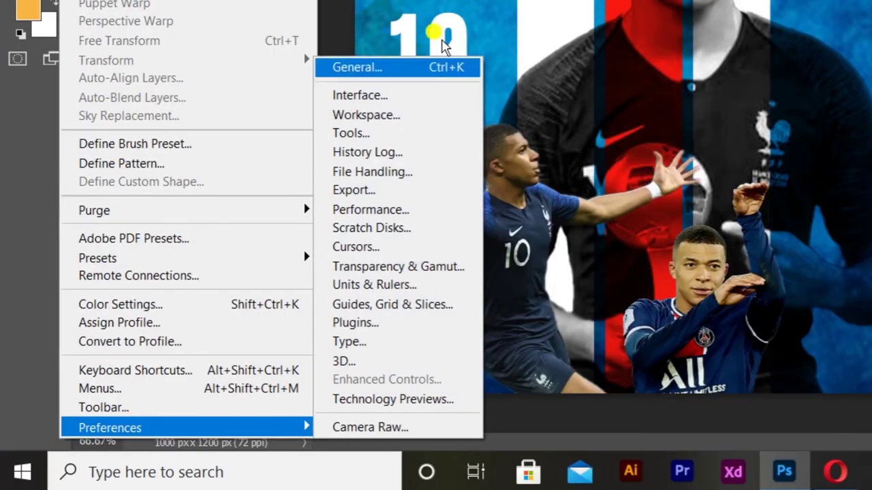
pyautogui.click(365, 209)
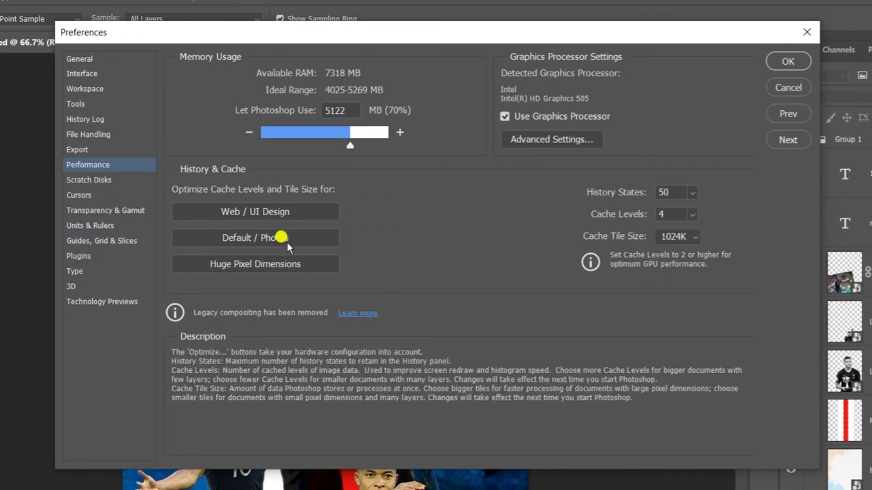
# Step: Lower memory use from 5122 MB to 4163 MB (56%), keeping Use Graphics Processor on
pyautogui.click(576, 139)
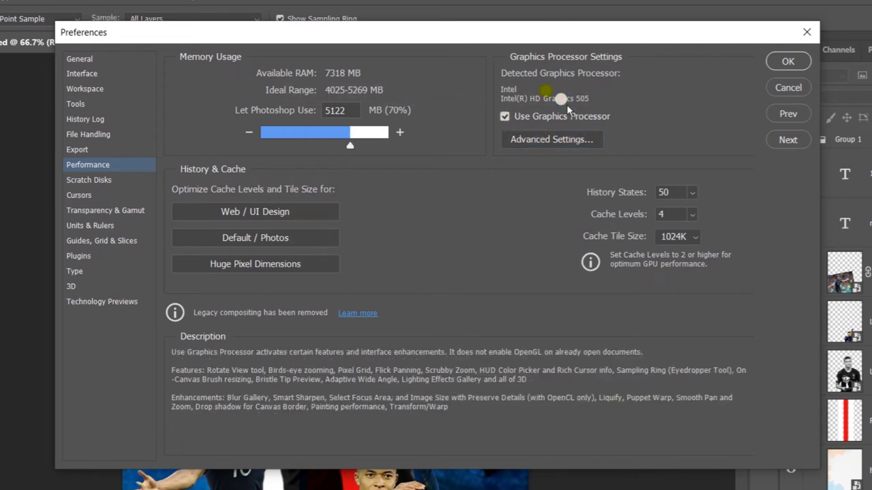
pyautogui.click(506, 117)
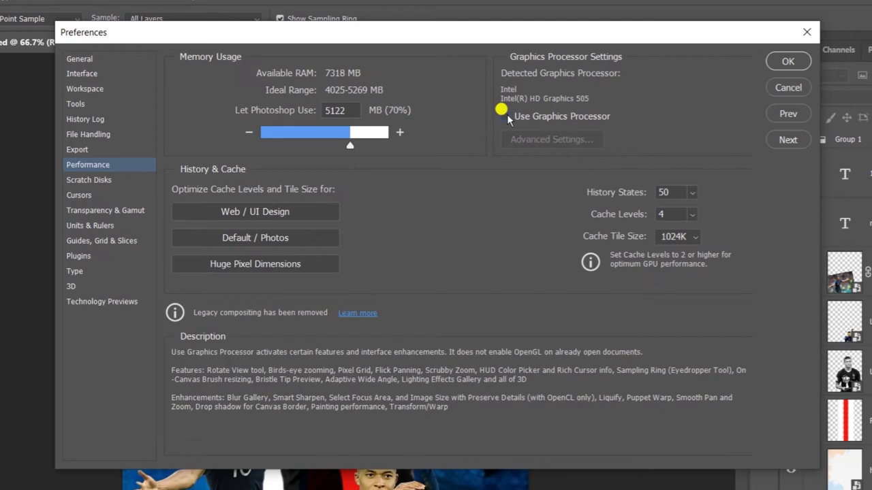
pyautogui.click(505, 116)
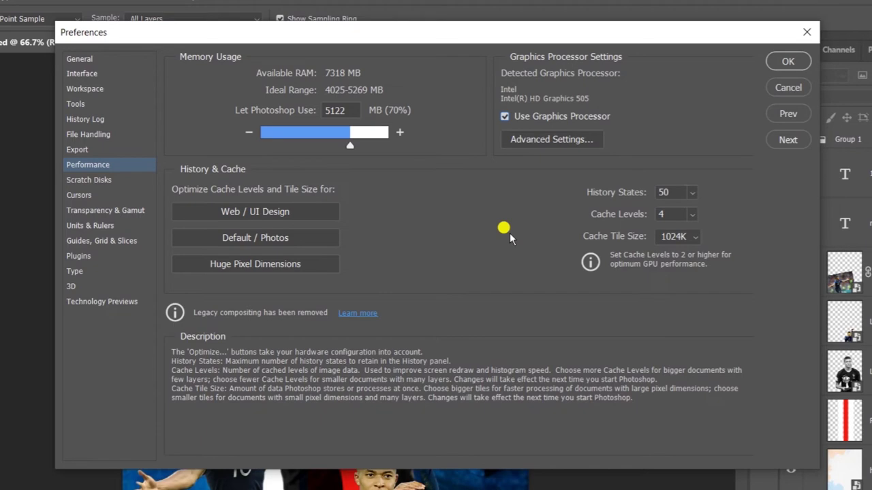
pyautogui.moveTo(350, 143)
pyautogui.mouseDown()
pyautogui.moveTo(332, 134)
pyautogui.moveTo(330, 145)
pyautogui.moveTo(317, 143)
pyautogui.mouseUp()
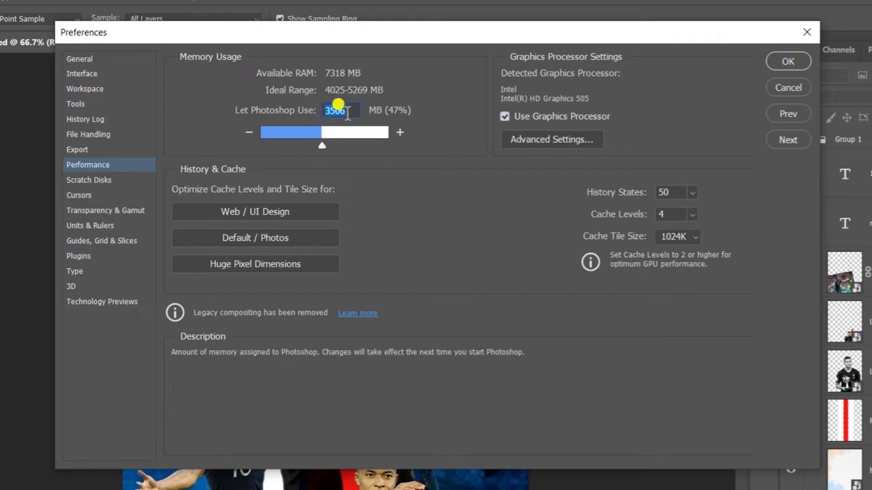
pyautogui.moveTo(321, 145); pyautogui.dragTo(317, 145)
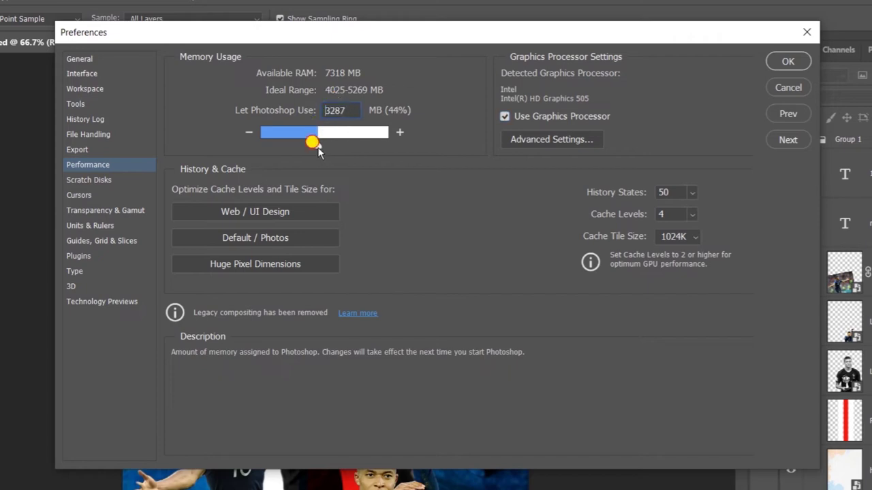
pyautogui.click(341, 110)
pyautogui.moveTo(317, 145); pyautogui.dragTo(333, 141)
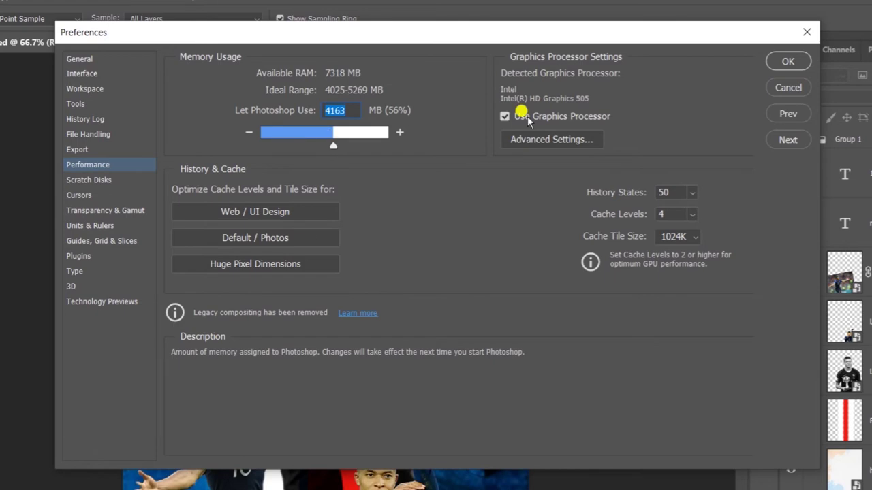
# Step: In Scratch Disks, try E:\ then uncheck it so only C:\ stays active
pyautogui.click(108, 181)
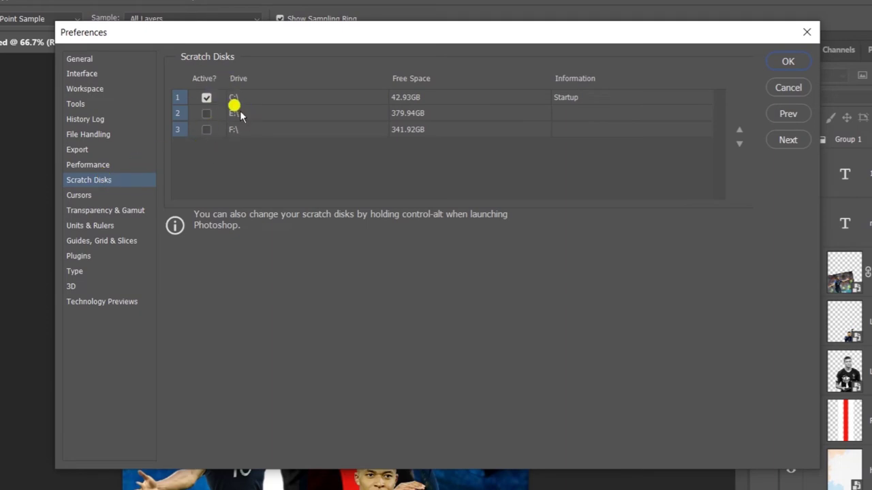
pyautogui.click(207, 113)
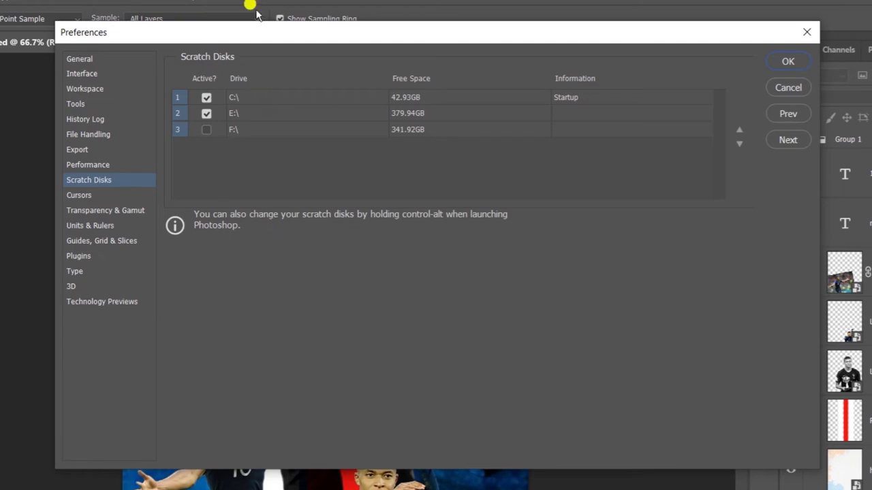
pyautogui.moveTo(413, 32); pyautogui.dragTo(416, 86)
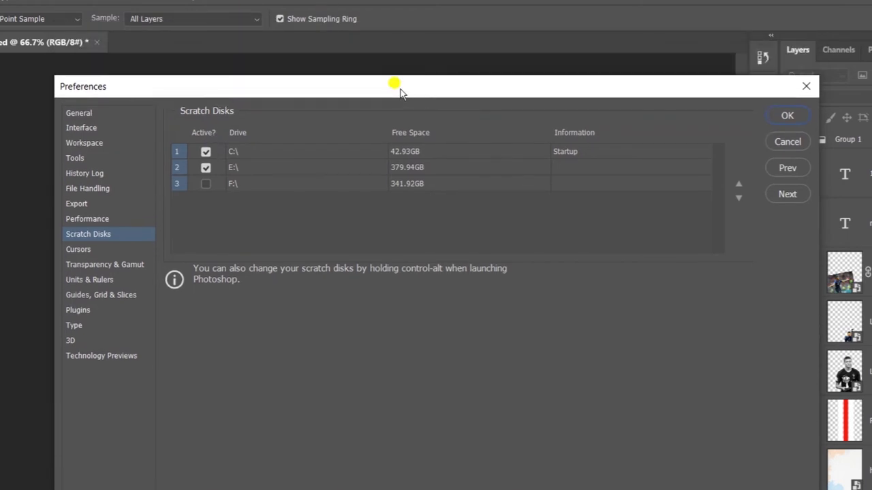
pyautogui.click(206, 168)
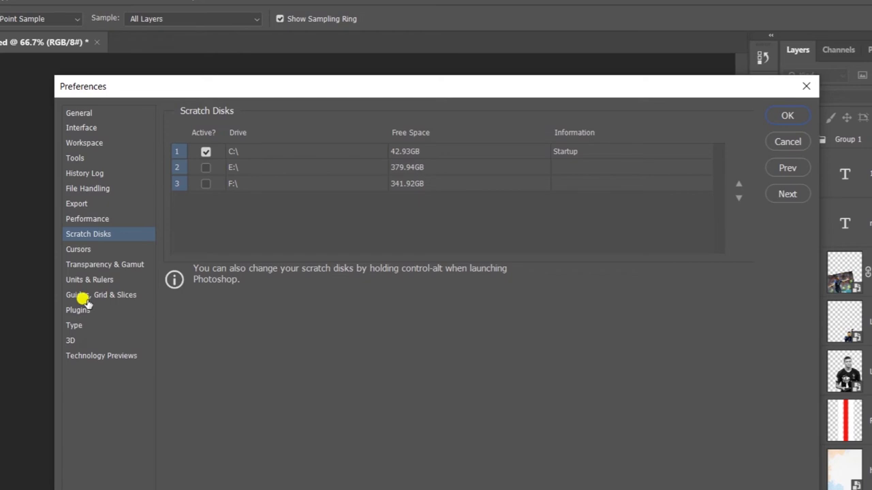
# Step: On the Interface page, try the None border, then keep Drop Shadow for standard screen mode
pyautogui.click(82, 130)
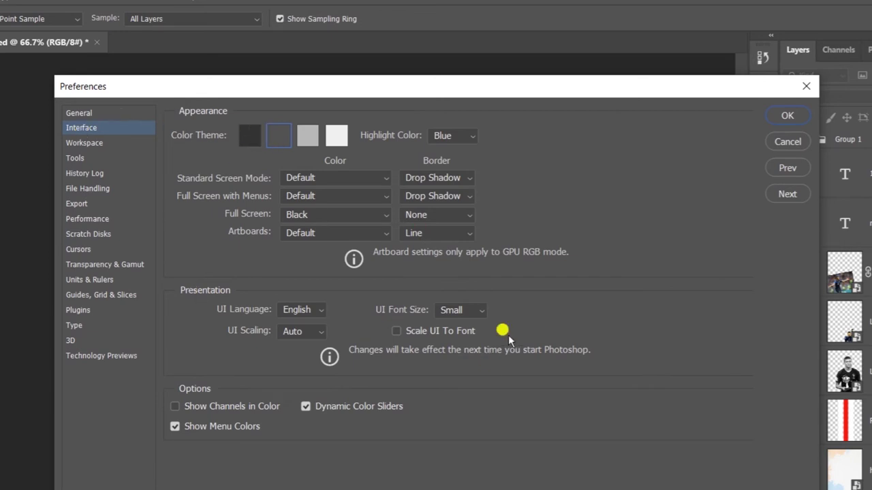
pyautogui.click(465, 177)
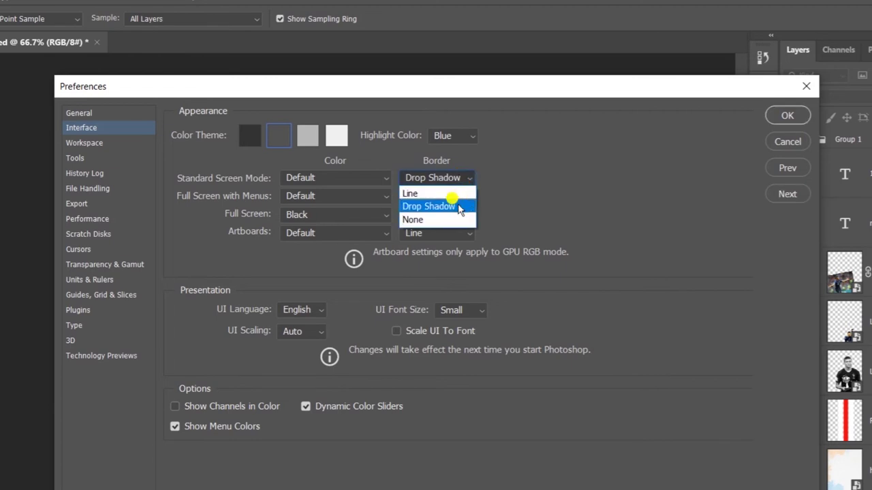
pyautogui.click(458, 207)
pyautogui.click(467, 177)
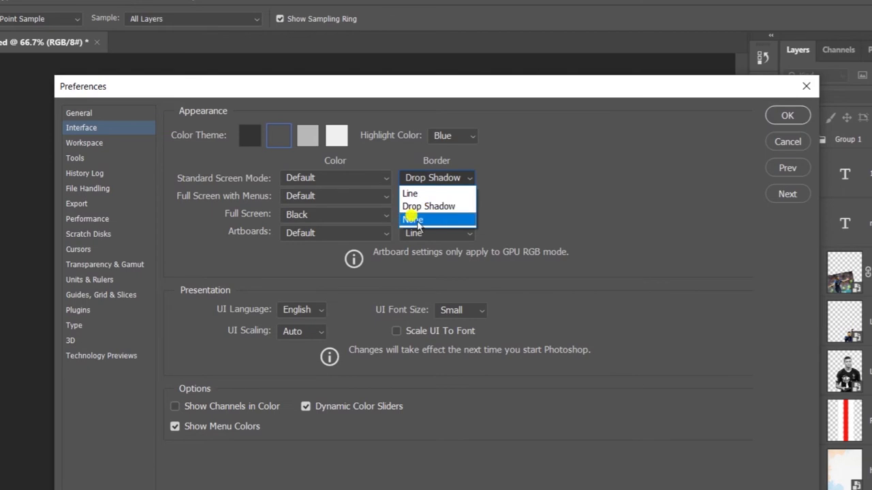
pyautogui.click(417, 220)
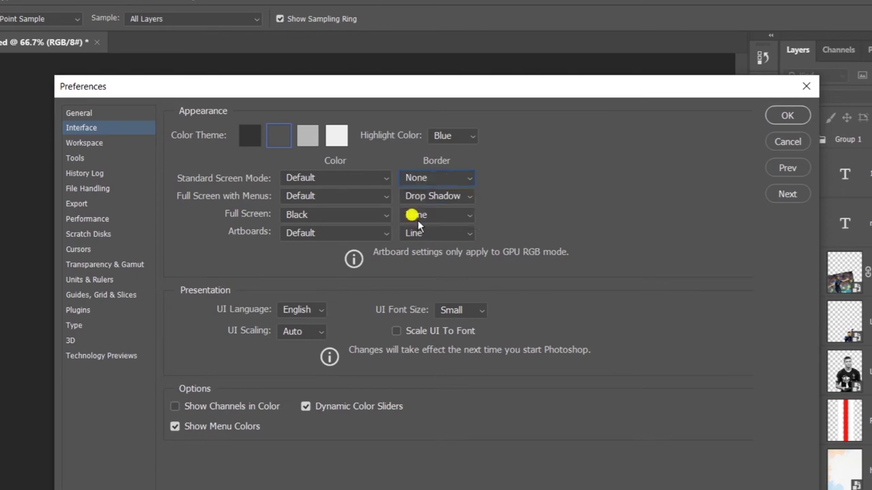
pyautogui.click(457, 176)
pyautogui.click(454, 206)
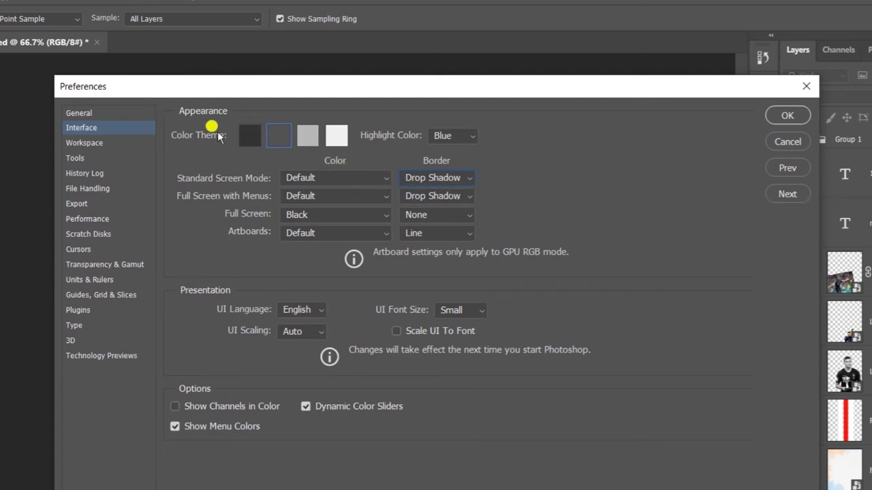
# Step: Try light grey, then keep the dark grey colour theme and Small UI font size
pyautogui.click(306, 136)
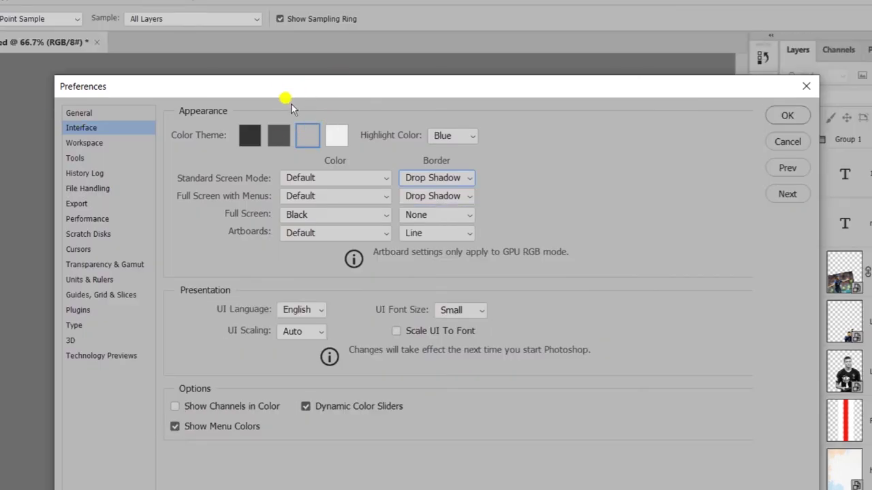
pyautogui.click(277, 138)
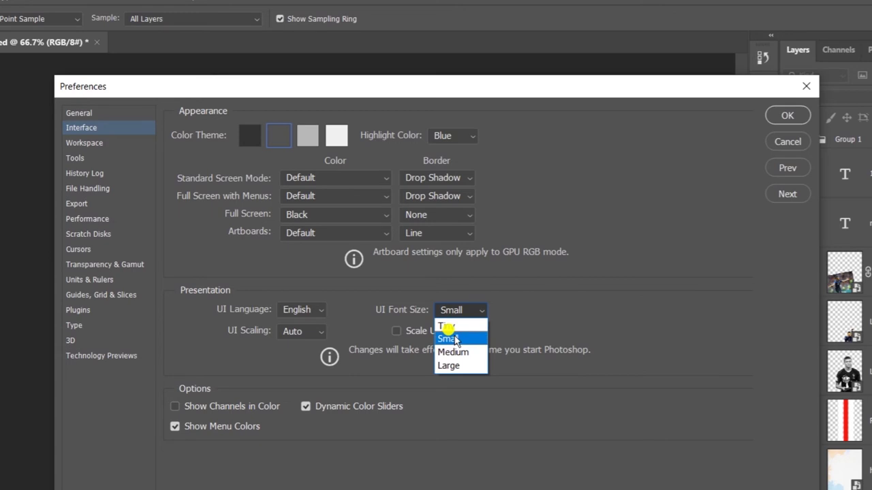
pyautogui.click(455, 339)
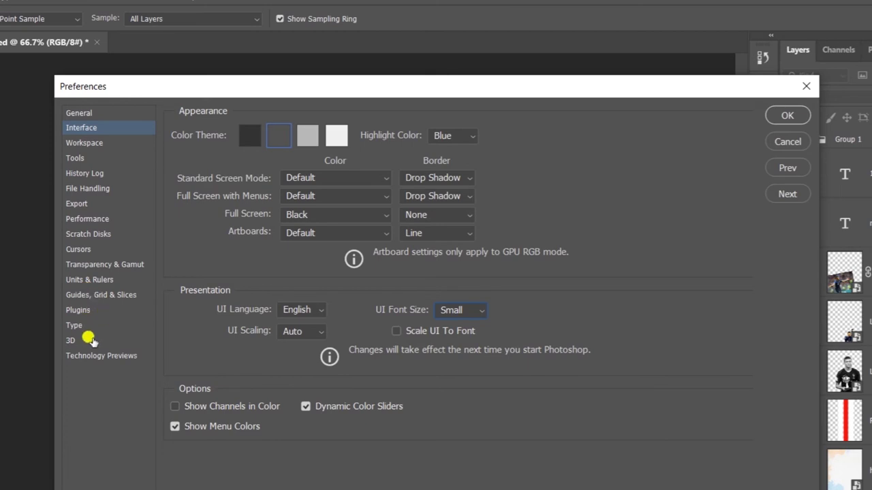
# Step: Close Preferences with OK and select the Mbappe portrait layer (Layer 3)
pyautogui.click(85, 340)
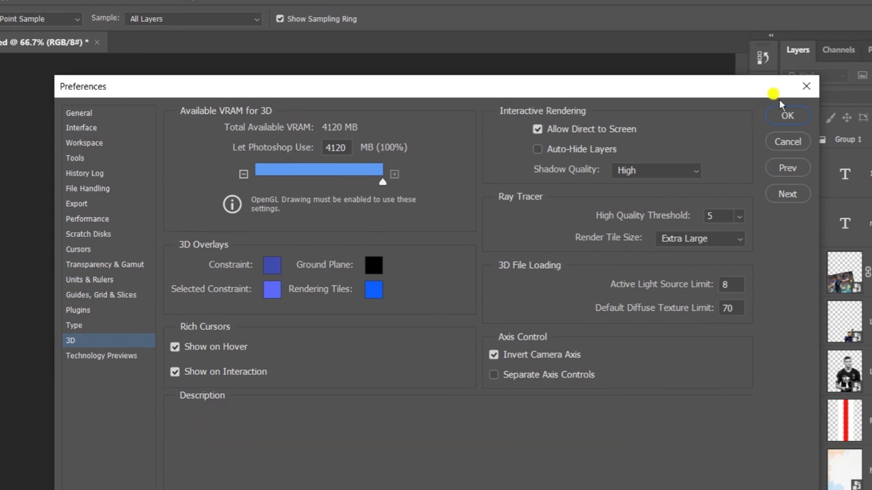
pyautogui.click(785, 117)
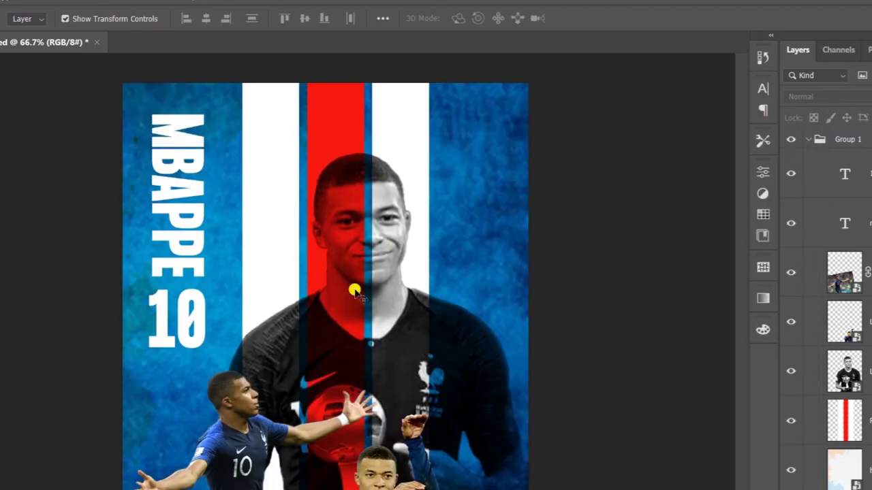
pyautogui.click(367, 261)
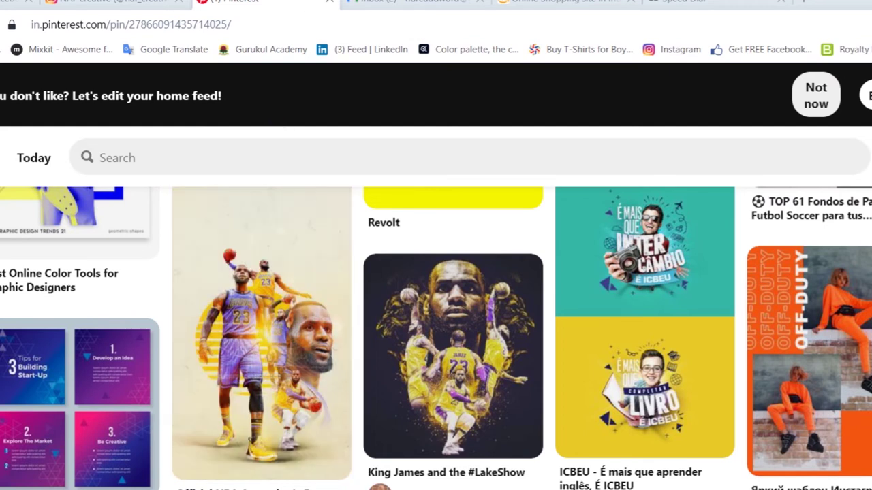
# Step: Switch to the Instagram profile tab in the browser with Ctrl+Shift+Tab
pyautogui.scroll(-2, 467, 389)
pyautogui.scroll(-4, 467, 389)
pyautogui.scroll(-3, 467, 389)
pyautogui.scroll(9, 473, 388)
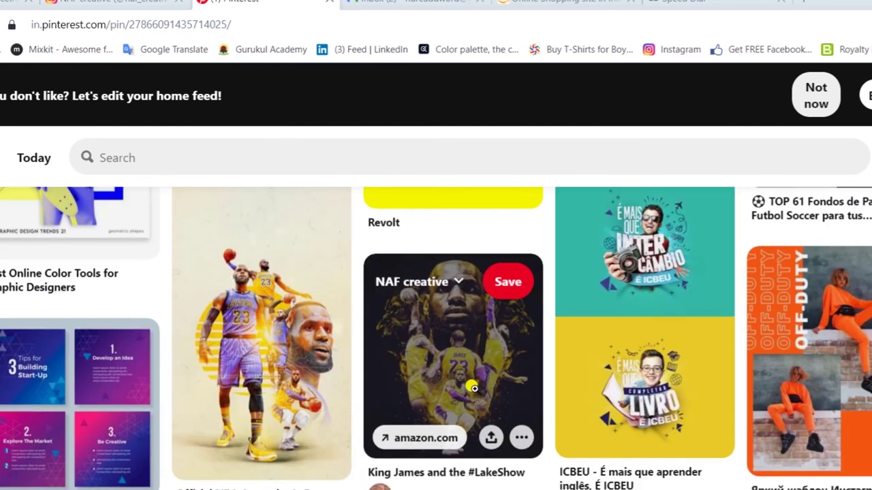
pyautogui.hotkey('ctrl', 'shift', 'Tab')
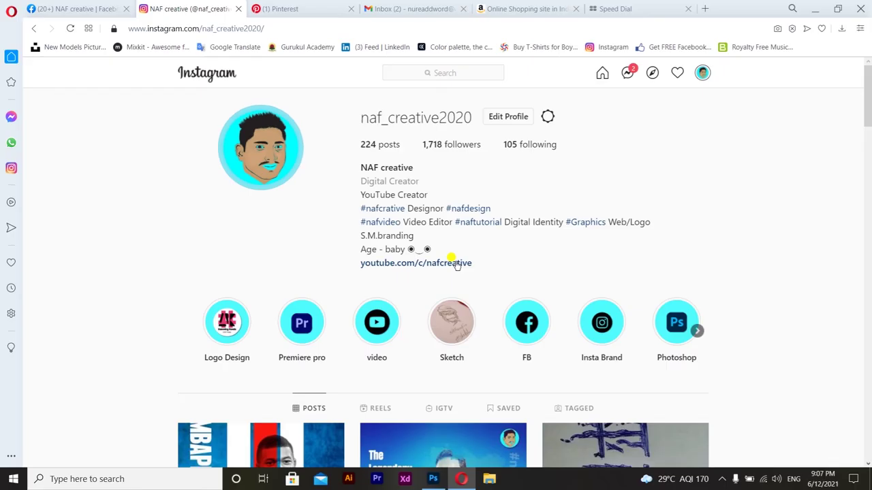
pyautogui.scroll(-3, 461, 255)
pyautogui.scroll(3, 461, 256)
pyautogui.scroll(-4, 461, 255)
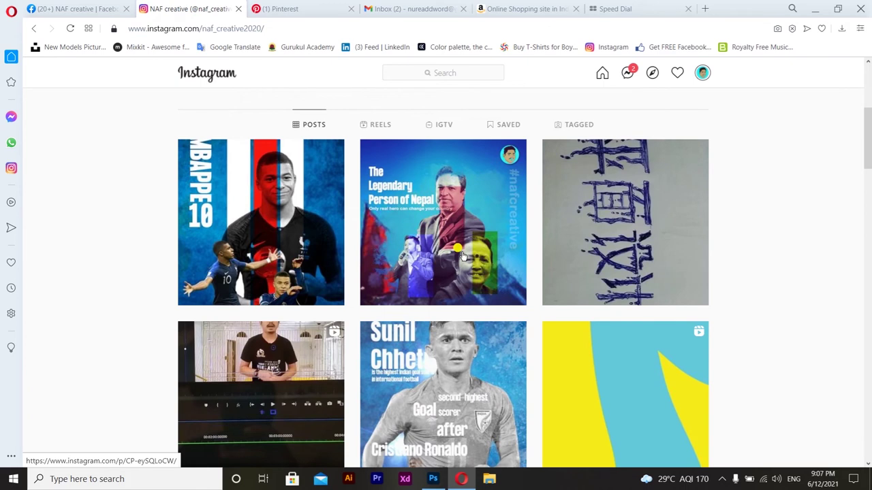
pyautogui.scroll(-3, 449, 251)
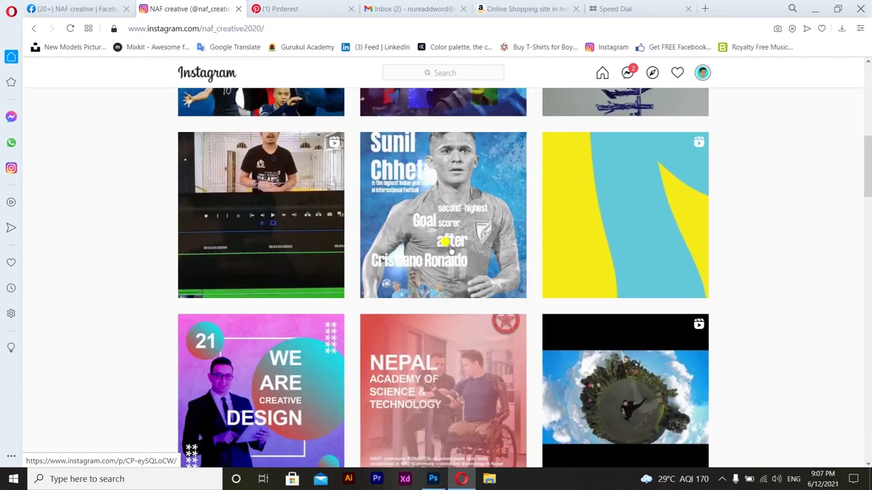
pyautogui.scroll(-3, 450, 251)
pyautogui.scroll(-3, 450, 250)
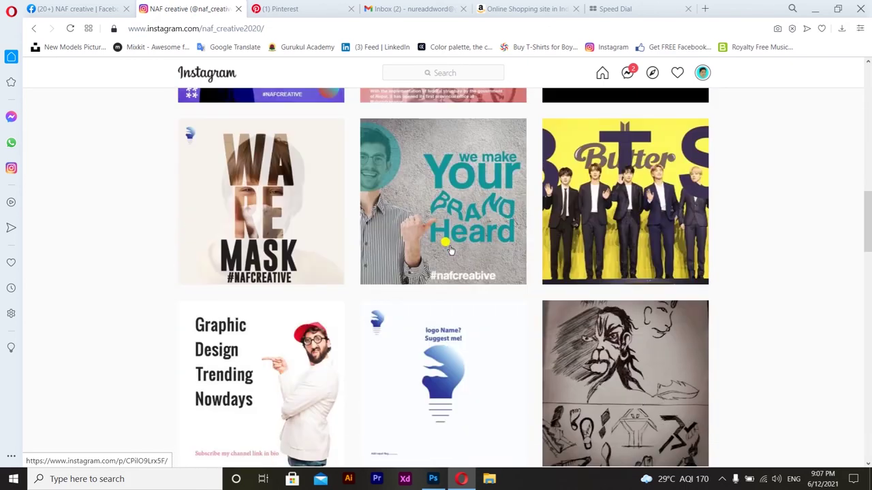
pyautogui.scroll(-2, 258, 275)
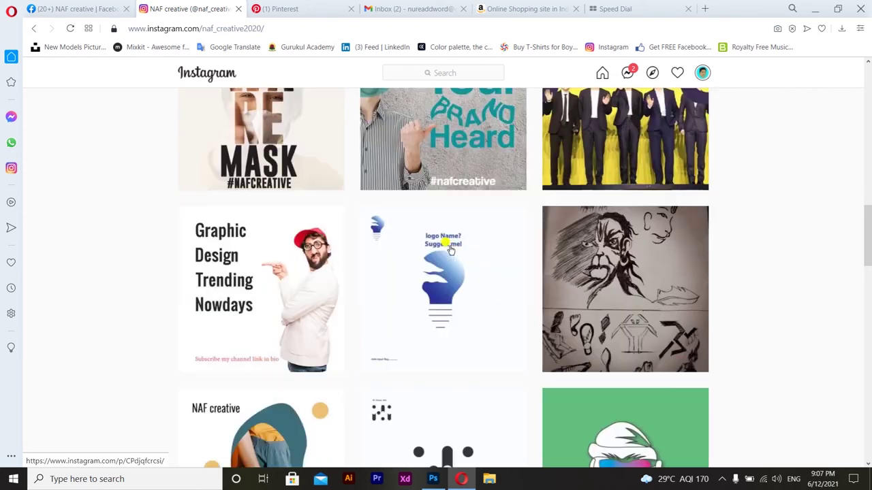
pyautogui.scroll(-1, 358, 288)
pyautogui.scroll(-2, 361, 289)
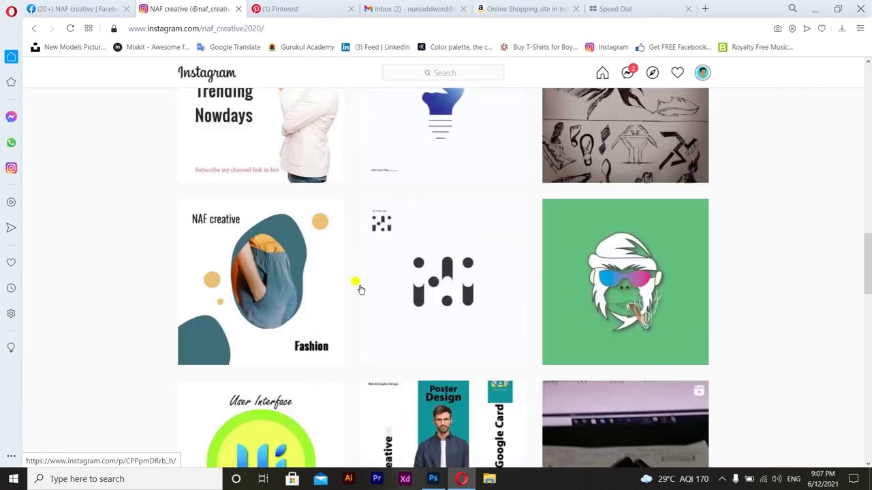
pyautogui.scroll(-1, 361, 289)
pyautogui.scroll(-1, 361, 289)
pyautogui.scroll(-1, 361, 290)
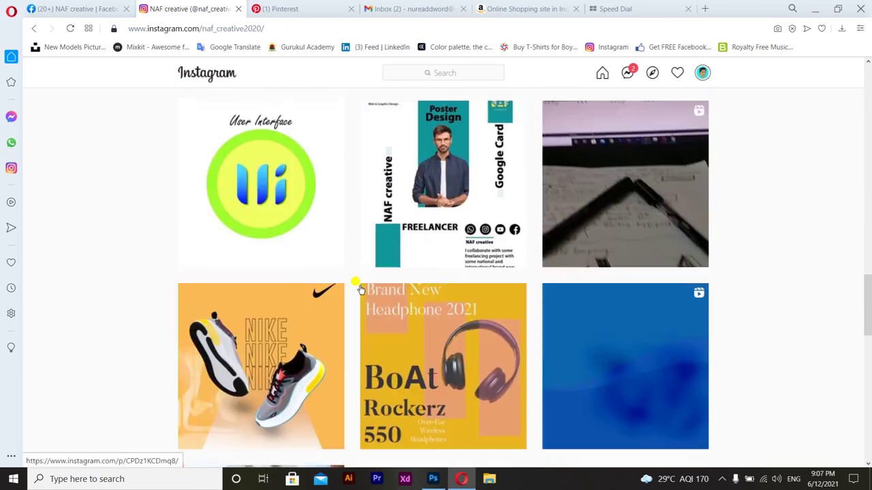
pyautogui.scroll(-1, 361, 290)
pyautogui.scroll(-2, 361, 289)
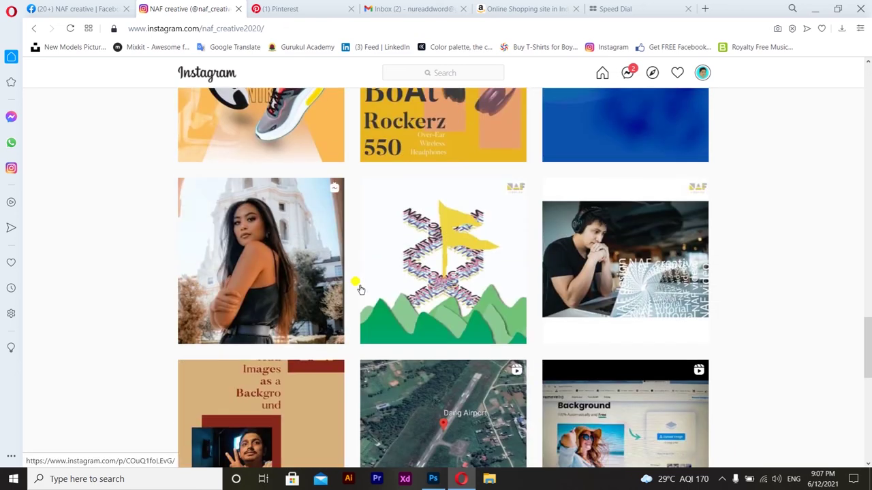
pyautogui.scroll(-2, 361, 290)
pyautogui.scroll(-2, 361, 289)
pyautogui.scroll(-4, 361, 289)
# Step: Go to Opera's Speed Dial tab and minimize the browser to reveal Photoshop
pyautogui.scroll(9, 360, 291)
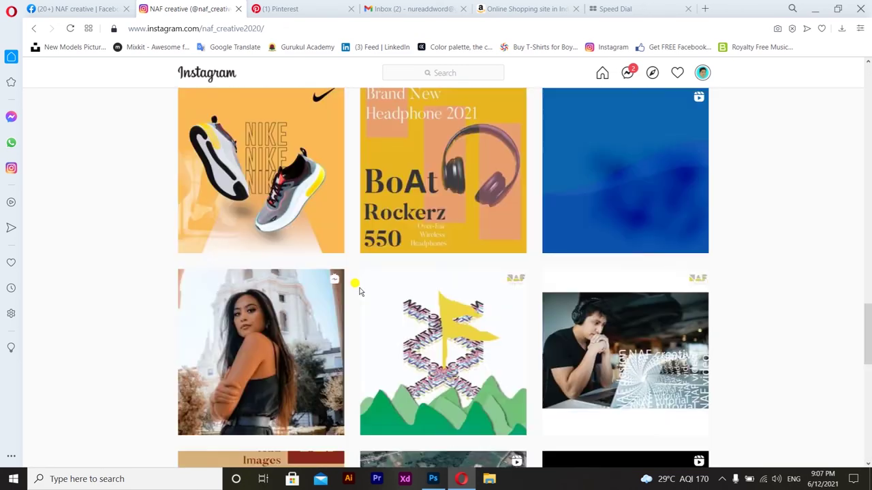
pyautogui.scroll(3, 360, 291)
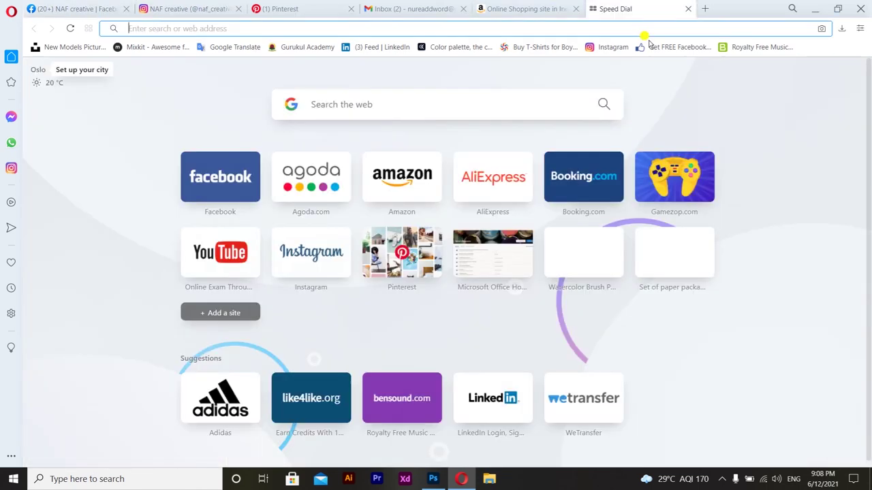
pyautogui.click(627, 9)
pyautogui.click(811, 9)
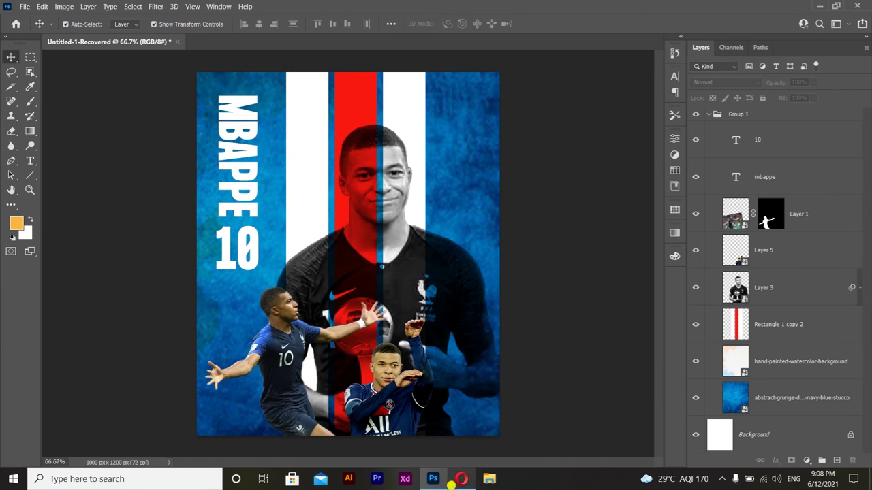
# Step: Return to Photoshop via the taskbar and bring up General preferences with Ctrl+K
pyautogui.click(454, 485)
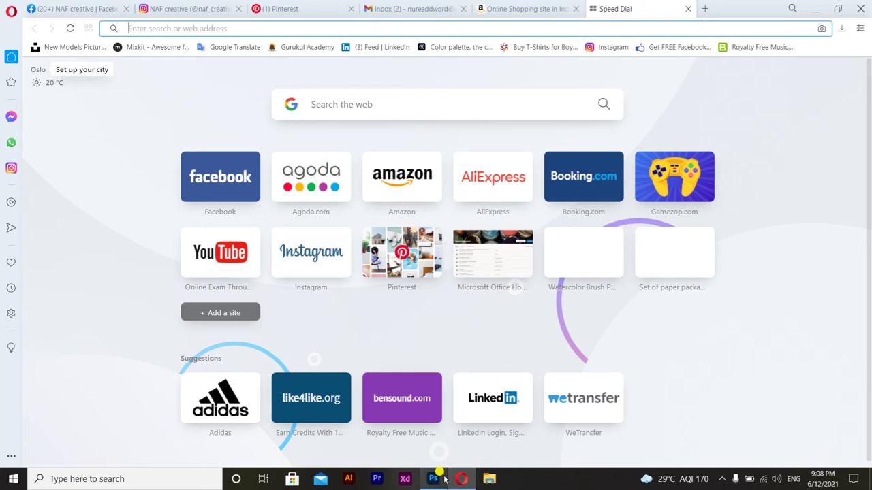
pyautogui.click(444, 478)
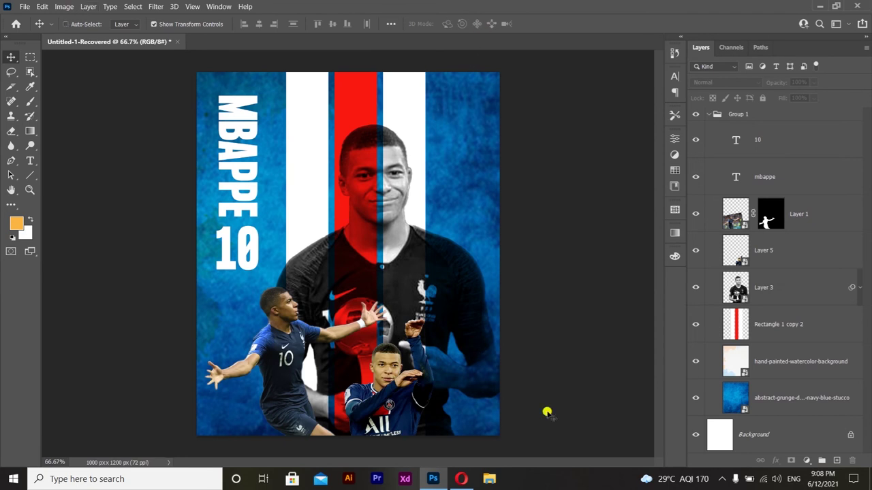
pyautogui.press('i')
pyautogui.hotkey('ctrl', 'k')
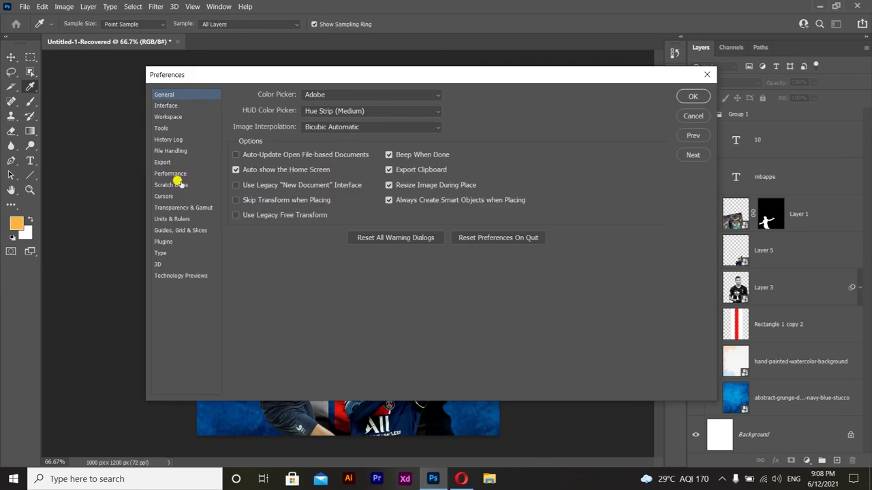
# Step: Raise Performance memory usage to 5171 MB (70%) and apply with OK
pyautogui.click(171, 174)
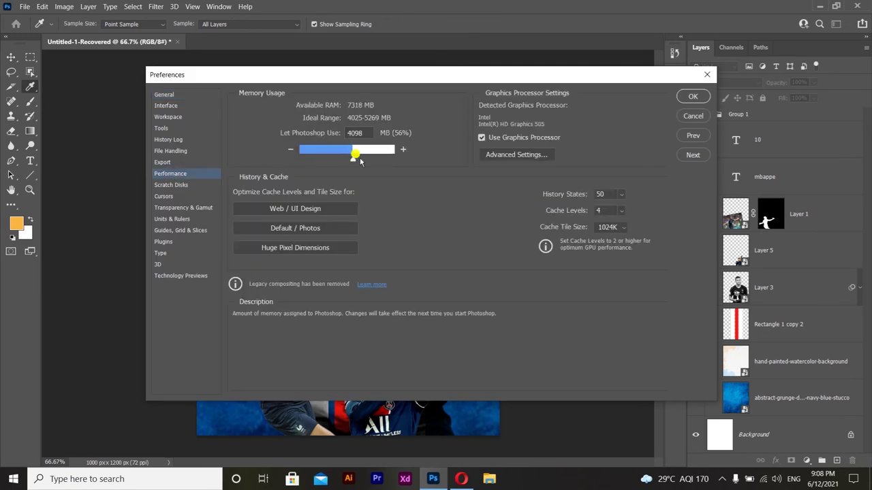
pyautogui.moveTo(358, 161); pyautogui.dragTo(367, 159)
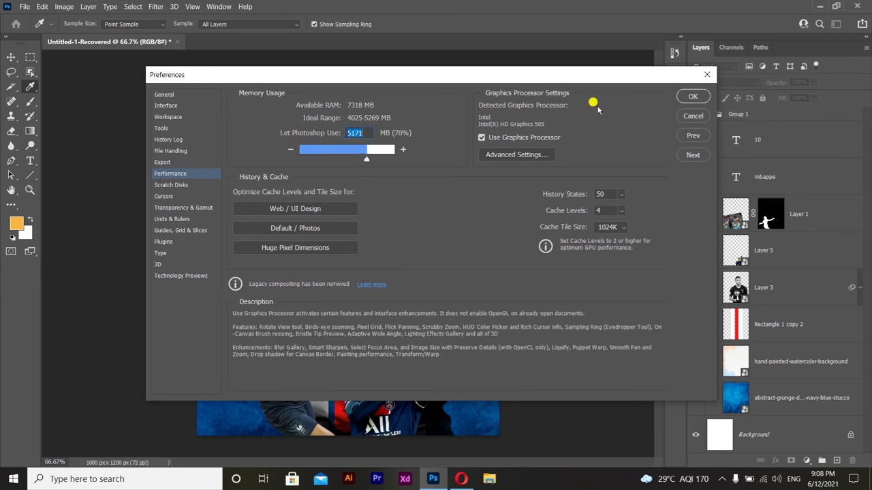
pyautogui.click(688, 96)
# Step: Launch Task Manager and check its GPU and memory performance graphs
pyautogui.rightClick(560, 476)
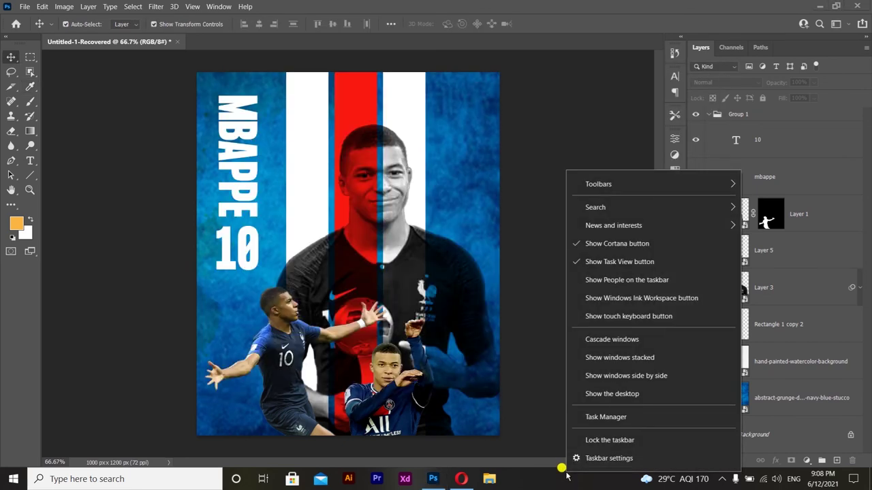
pyautogui.click(602, 414)
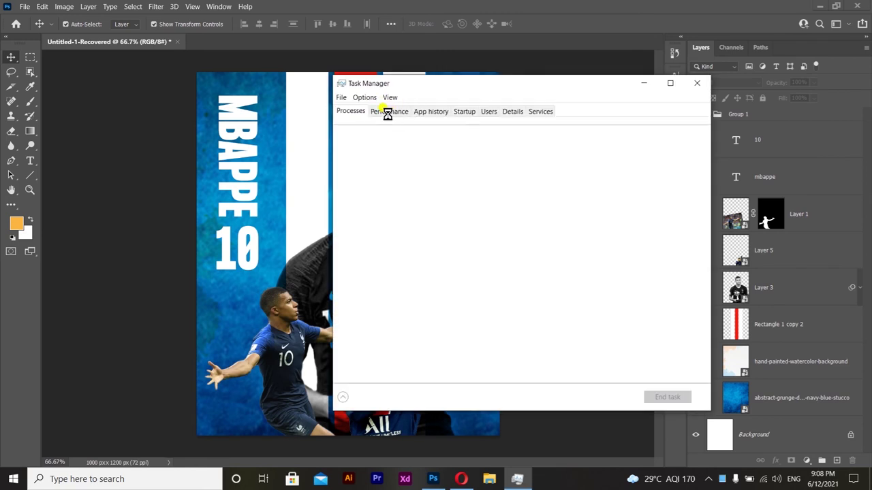
pyautogui.click(387, 112)
pyautogui.moveTo(563, 90); pyautogui.dragTo(701, 72)
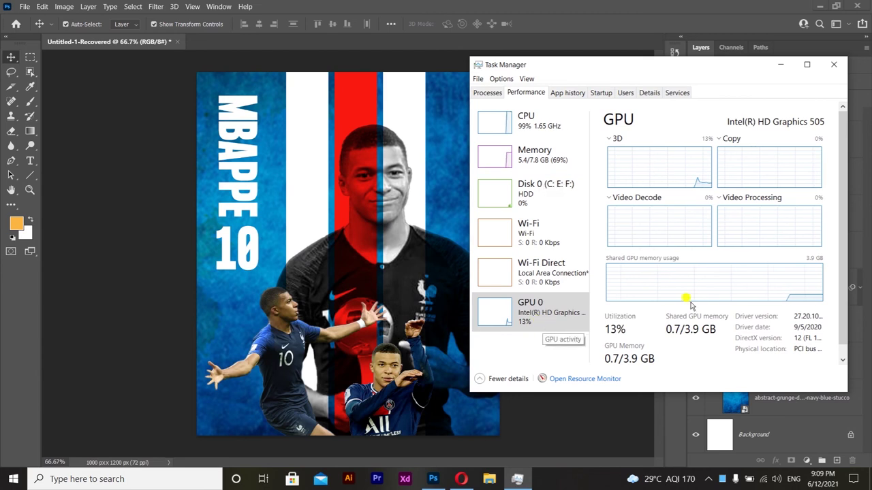
pyautogui.click(561, 308)
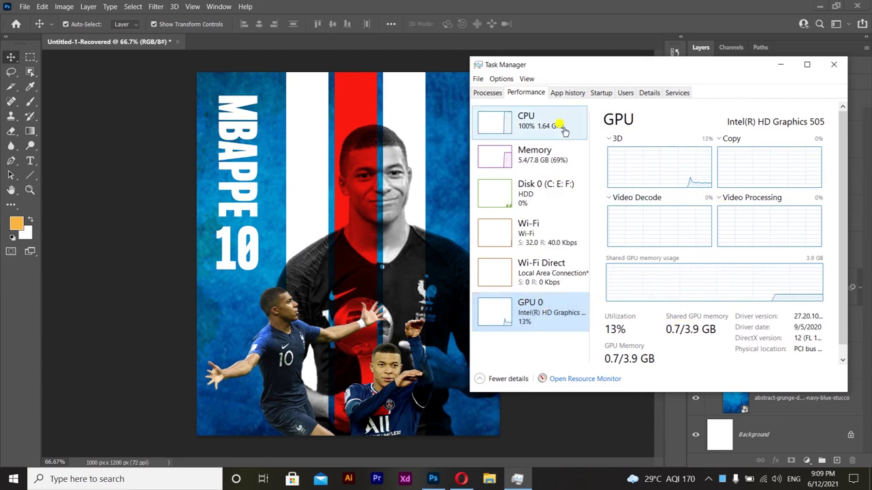
pyautogui.click(560, 157)
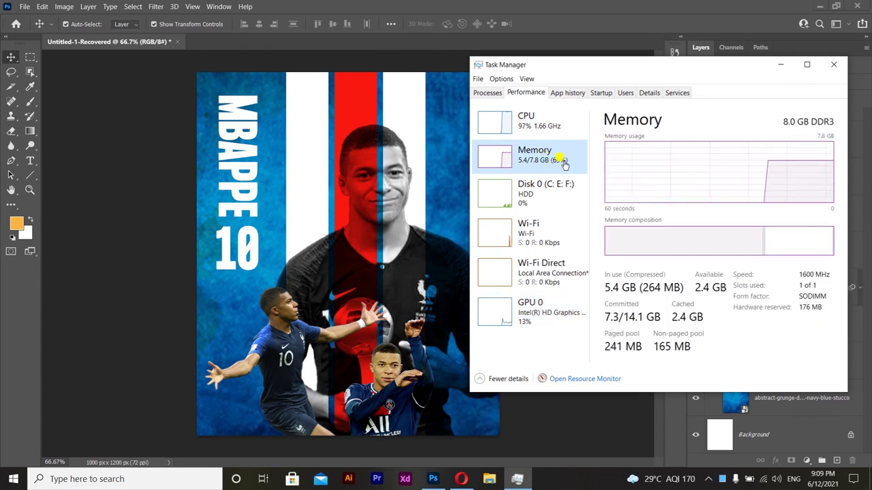
# Step: Minimize and restore Task Manager to recheck GPU 0, then return to Photoshop
pyautogui.click(780, 66)
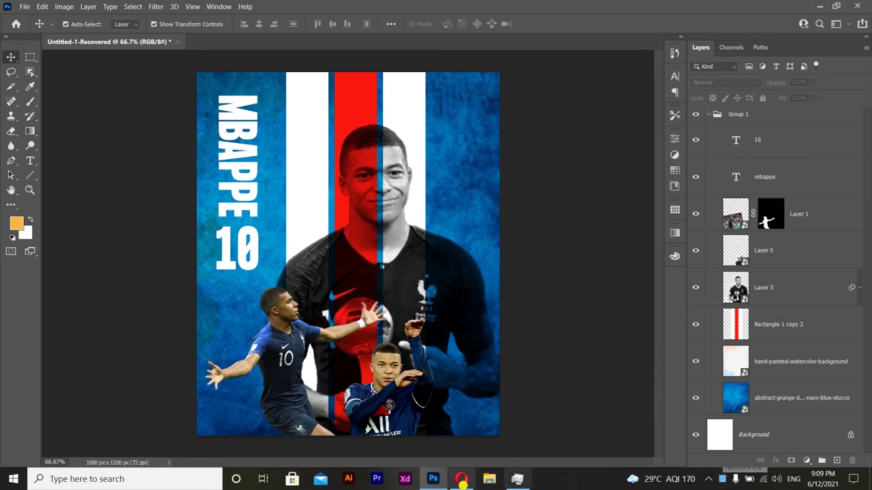
pyautogui.click(517, 479)
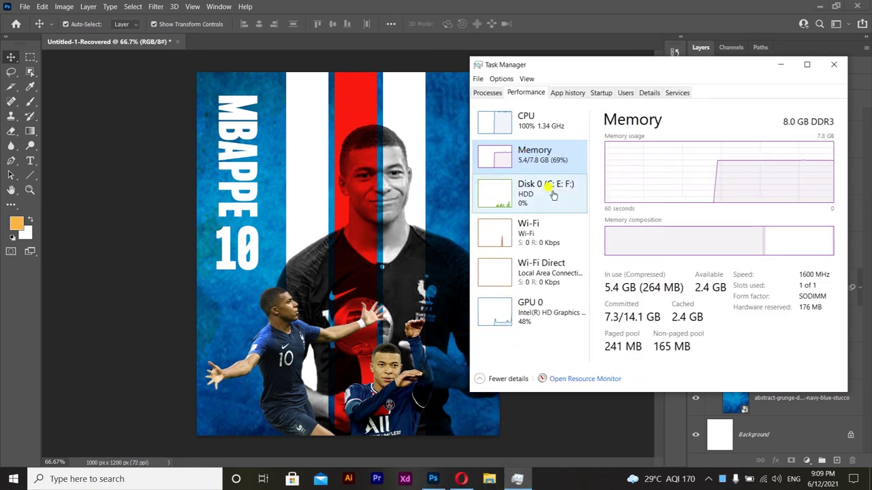
pyautogui.click(535, 311)
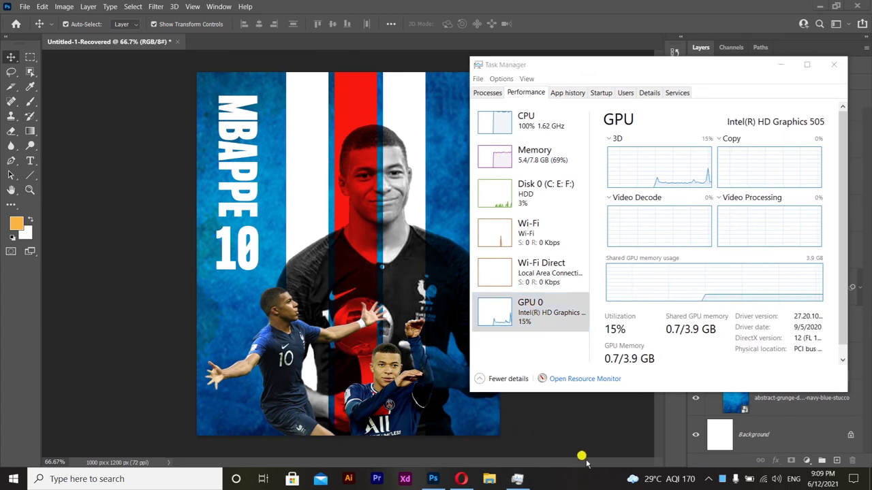
pyautogui.click(433, 479)
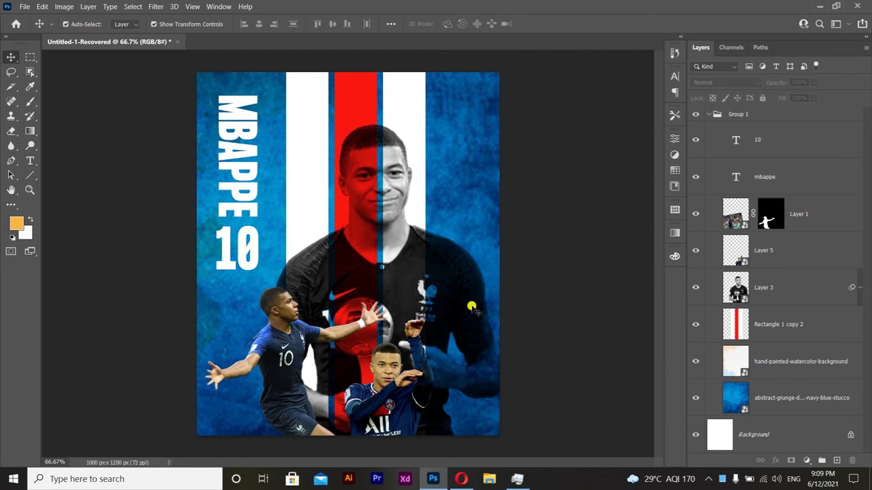
# Step: Drag the central Mbappe portrait 27 px left, then 15 px right, while watching GPU usage in Task Manager
pyautogui.moveTo(472, 298)
pyautogui.mouseDown()
pyautogui.moveTo(454, 297)
pyautogui.moveTo(467, 290)
pyautogui.mouseUp()
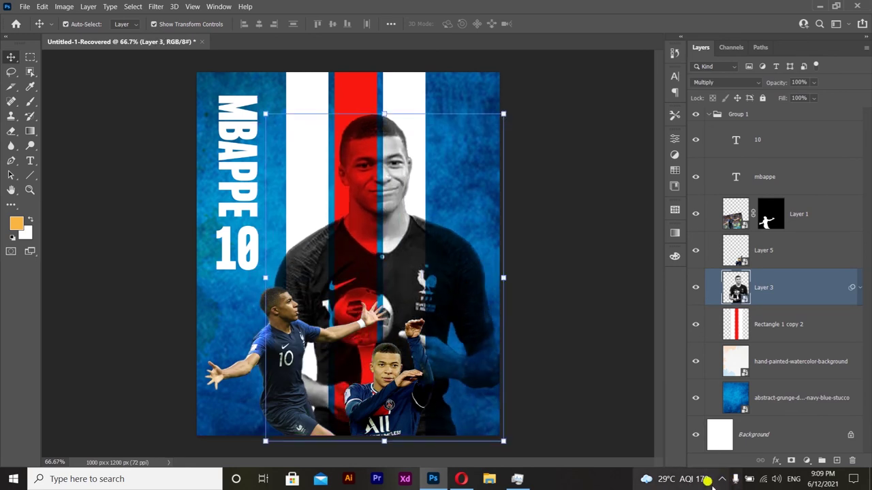
pyautogui.click(517, 479)
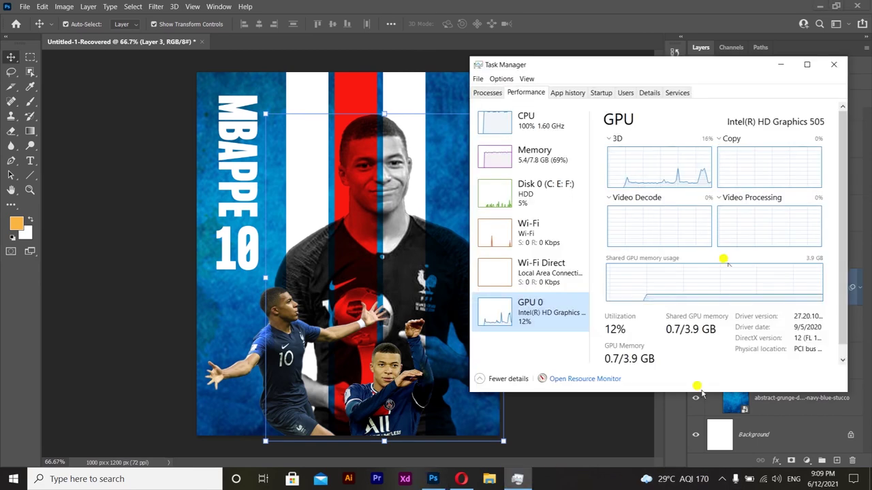
pyautogui.click(420, 273)
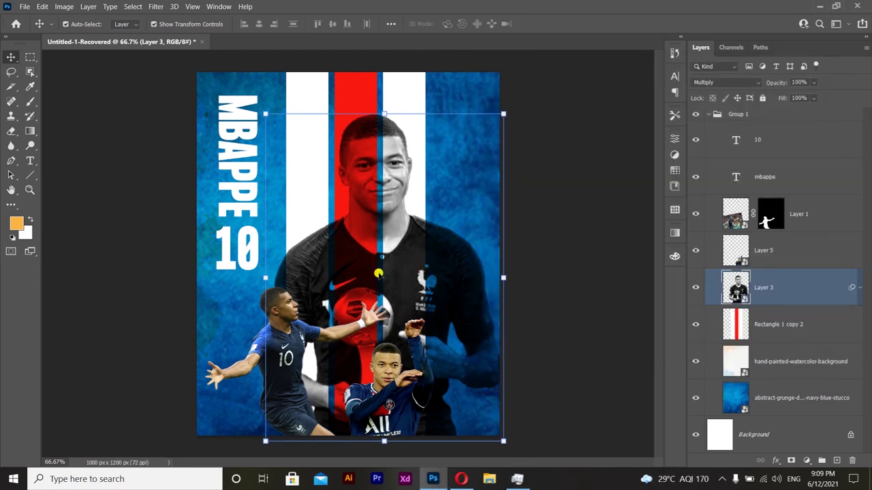
pyautogui.moveTo(422, 275); pyautogui.dragTo(432, 277)
pyautogui.click(517, 478)
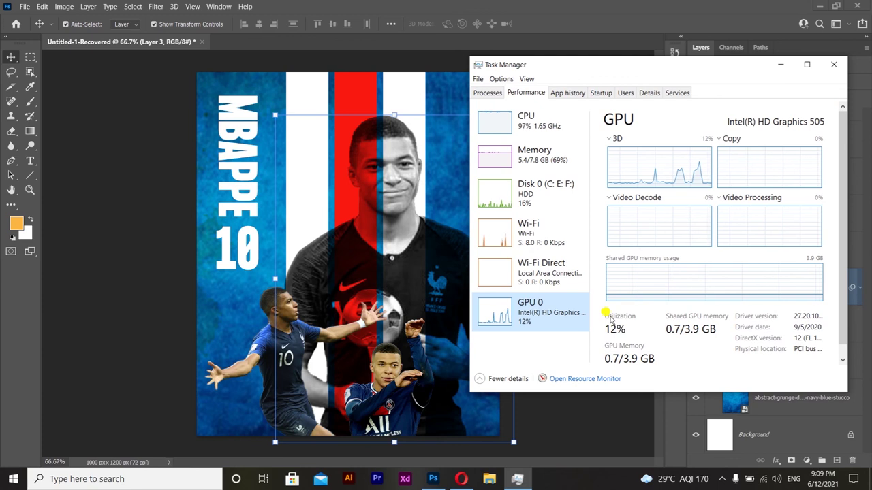
# Step: Hide Task Manager, nudge the central portrait slightly left into its final spot, and deselect it
pyautogui.click(781, 64)
pyautogui.click(570, 218)
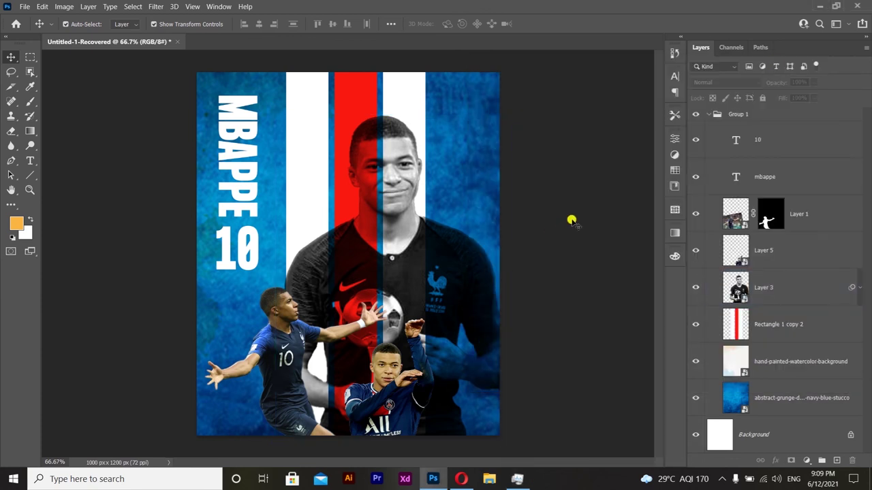
pyautogui.moveTo(449, 276)
pyautogui.mouseDown()
pyautogui.moveTo(429, 272)
pyautogui.moveTo(442, 271)
pyautogui.mouseUp()
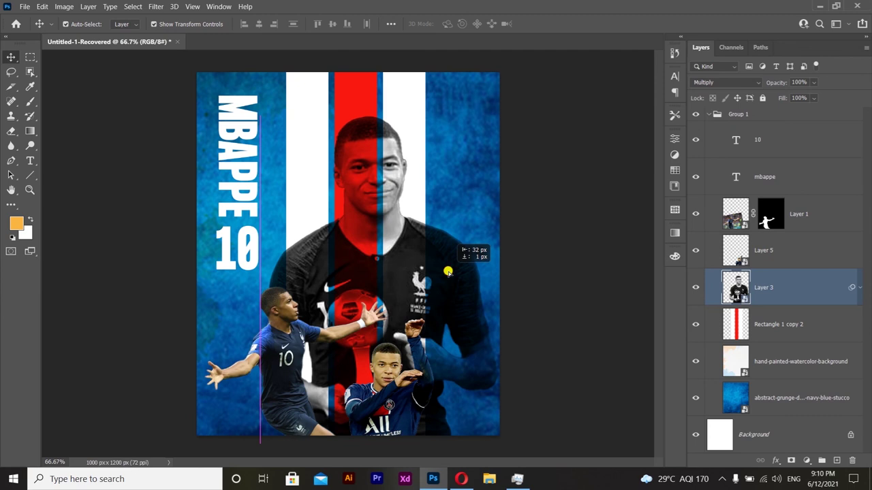
pyautogui.moveTo(447, 272); pyautogui.dragTo(446, 269)
pyautogui.click(611, 243)
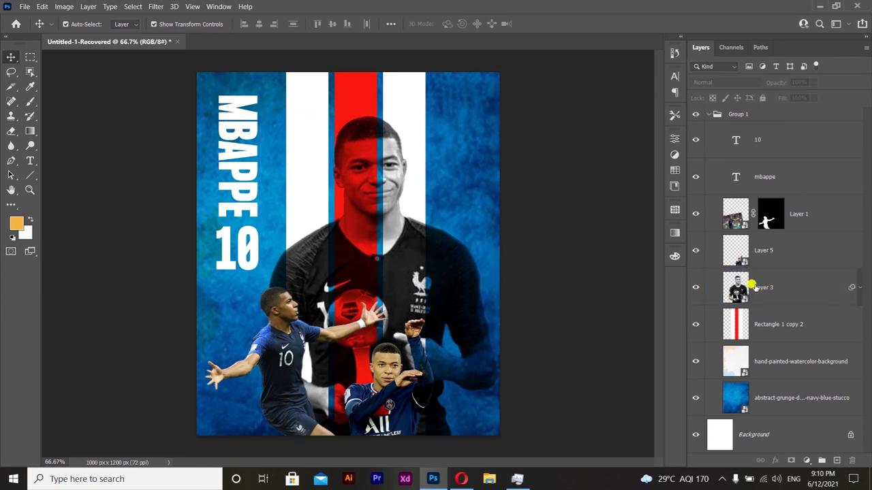
# Step: Collapse Group 1 in the Layers panel, then zoom in and out around the poster to review it
pyautogui.click(708, 114)
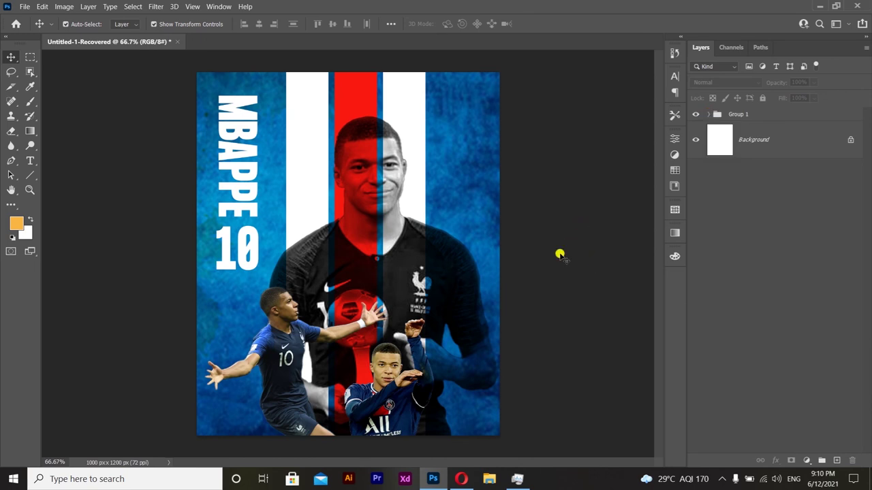
pyautogui.scroll(-1, 365, 244)
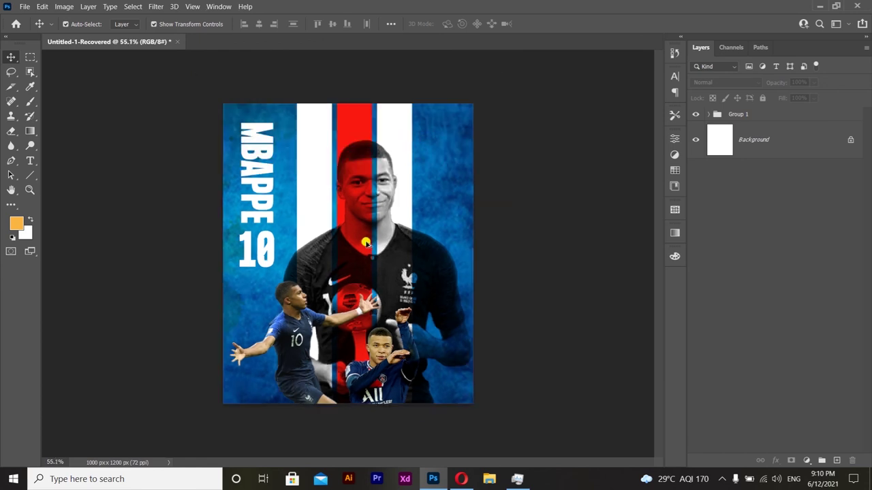
pyautogui.scroll(1, 366, 243)
pyautogui.scroll(1, 365, 243)
pyautogui.scroll(-1, 366, 243)
pyautogui.scroll(1, 366, 243)
pyautogui.scroll(1, 365, 243)
pyautogui.scroll(1, 366, 243)
pyautogui.scroll(-2, 366, 244)
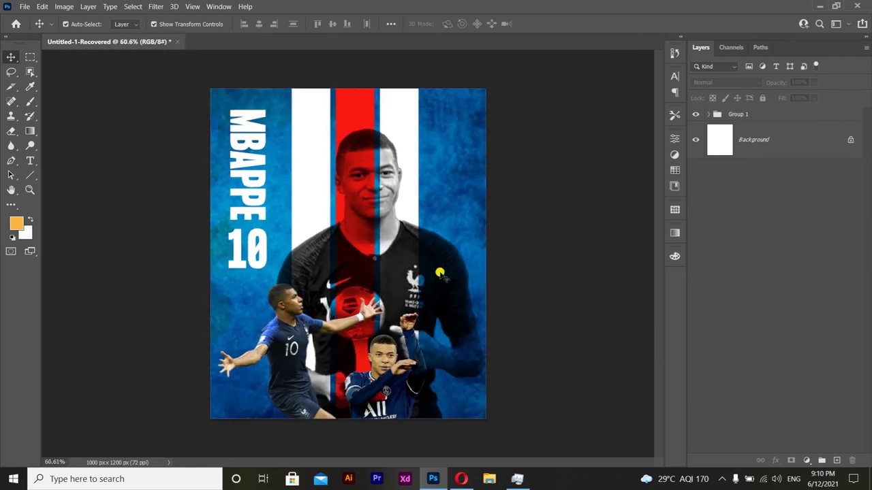
pyautogui.scroll(1, 344, 257)
pyautogui.scroll(1, 344, 258)
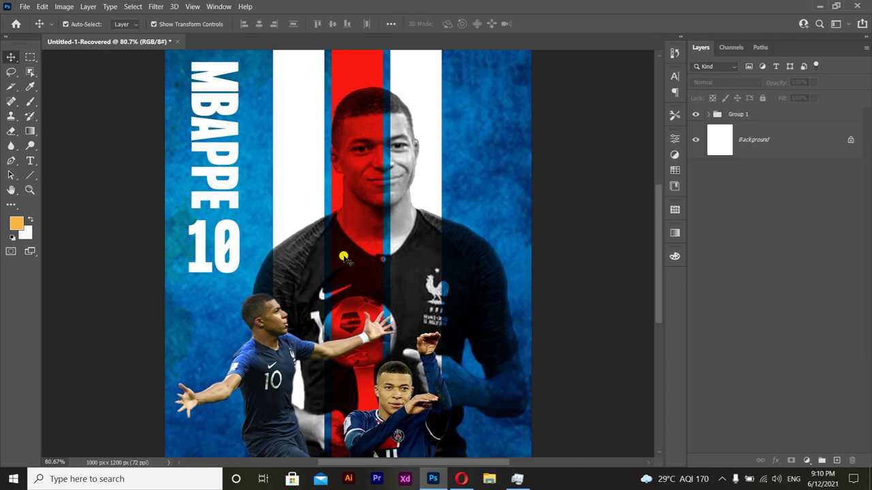
pyautogui.scroll(-2, 344, 282)
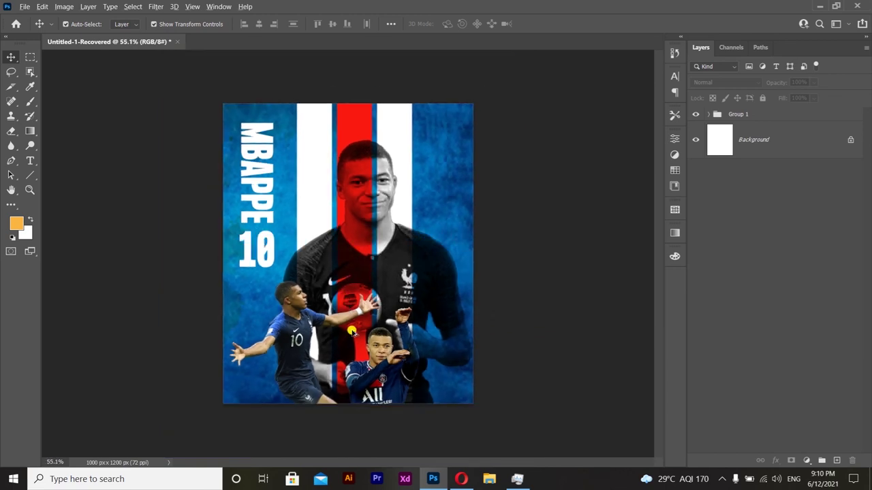
pyautogui.scroll(1, 369, 328)
pyautogui.scroll(1, 367, 327)
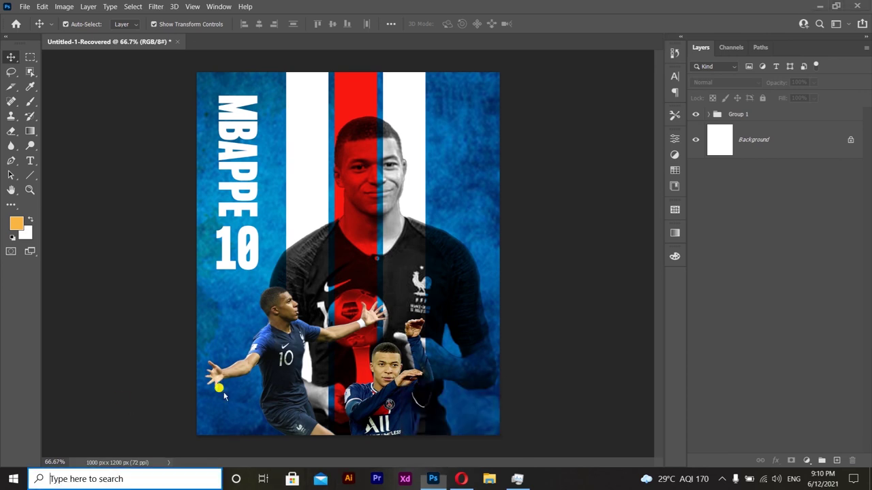
# Step: Launch Premiere Pro from the Start menu, then return to the Mbappe poster in Photoshop
pyautogui.press('super')
pyautogui.press('super')
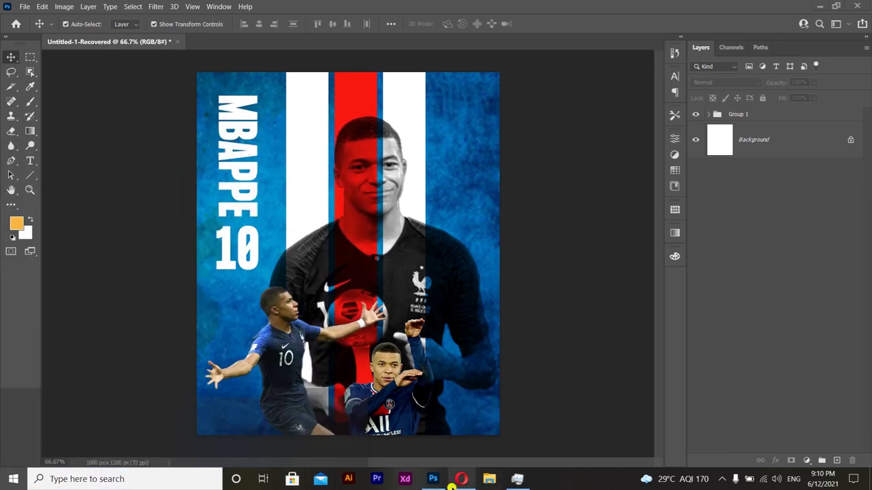
pyautogui.click(375, 482)
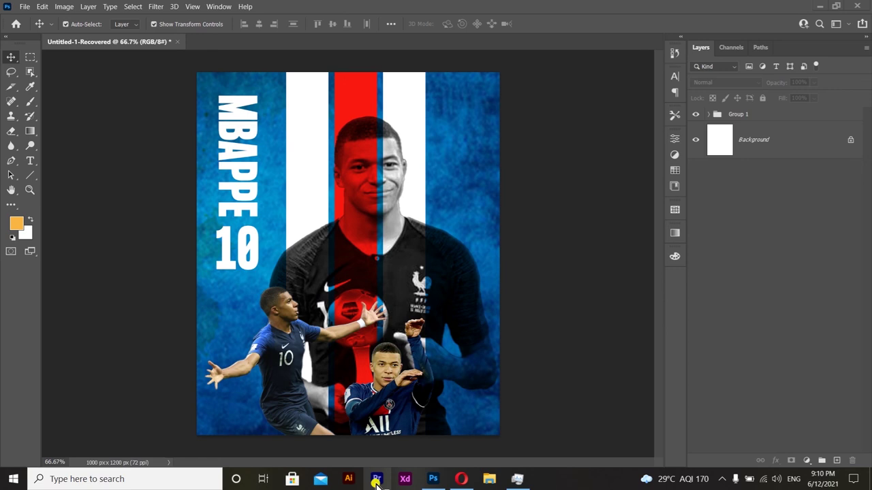
pyautogui.click(376, 481)
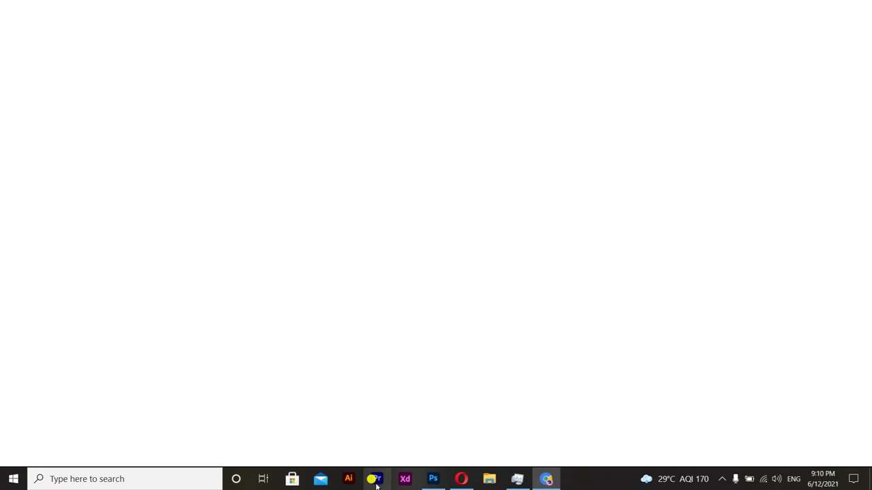
pyautogui.click(439, 480)
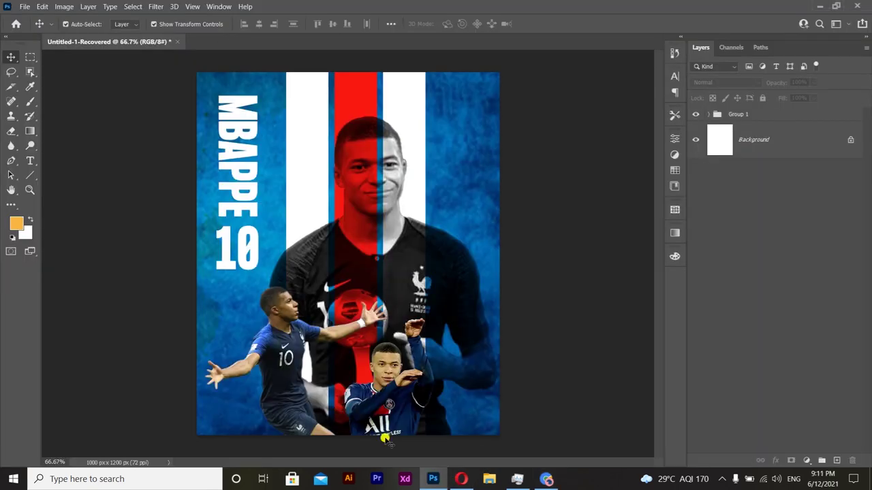
pyautogui.click(348, 128)
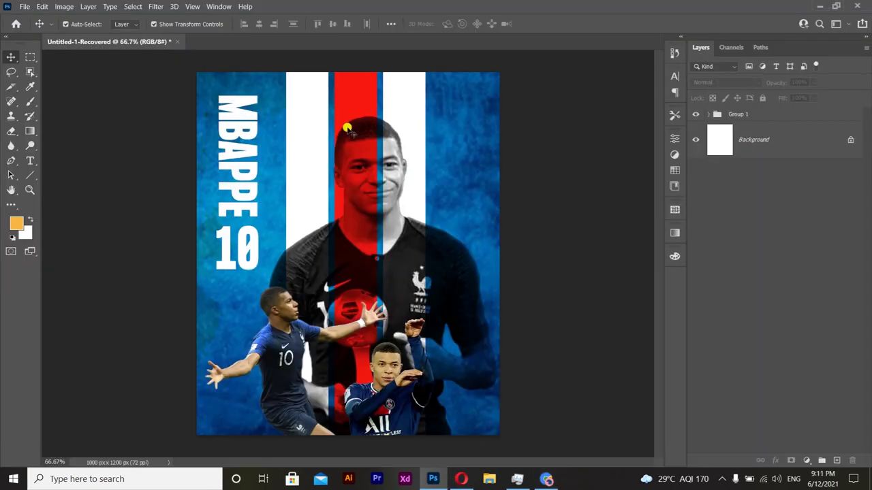